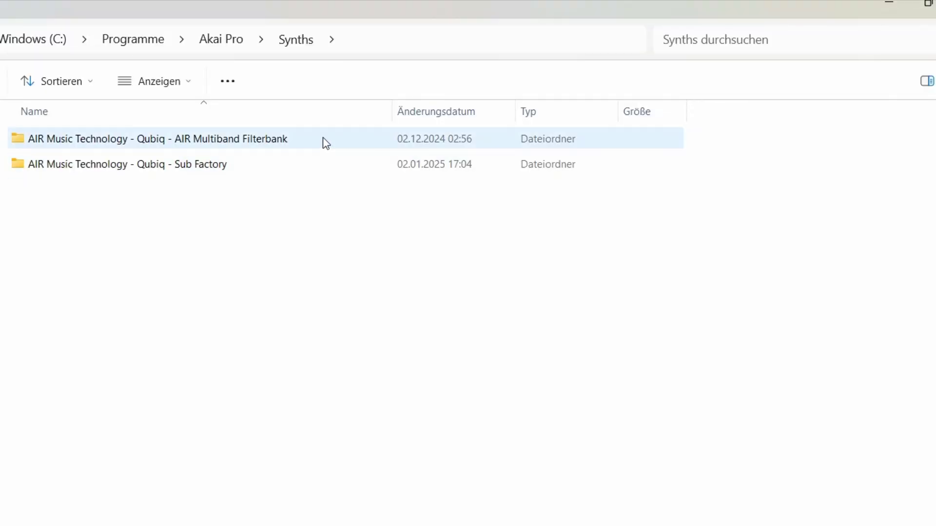
# Browse C:\Programme\Akai Pro\MPC to see its Synths and VST subfolders, then return to Akai Pro.
pyautogui.moveTo(82, 176)
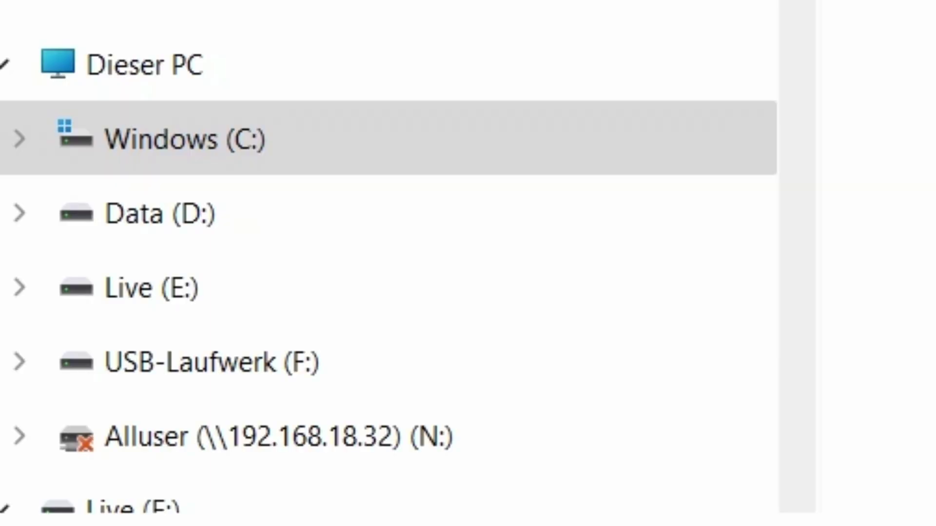
pyautogui.click(240, 124)
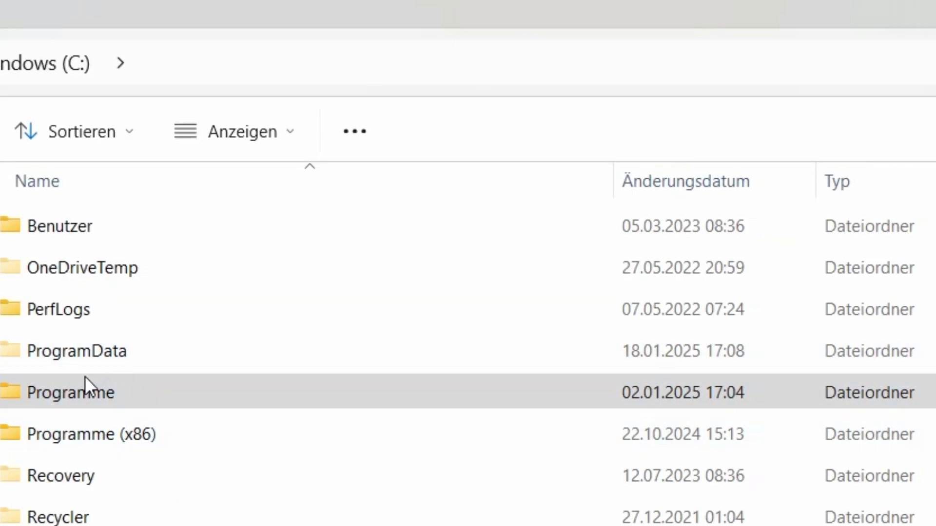
pyautogui.click(78, 389)
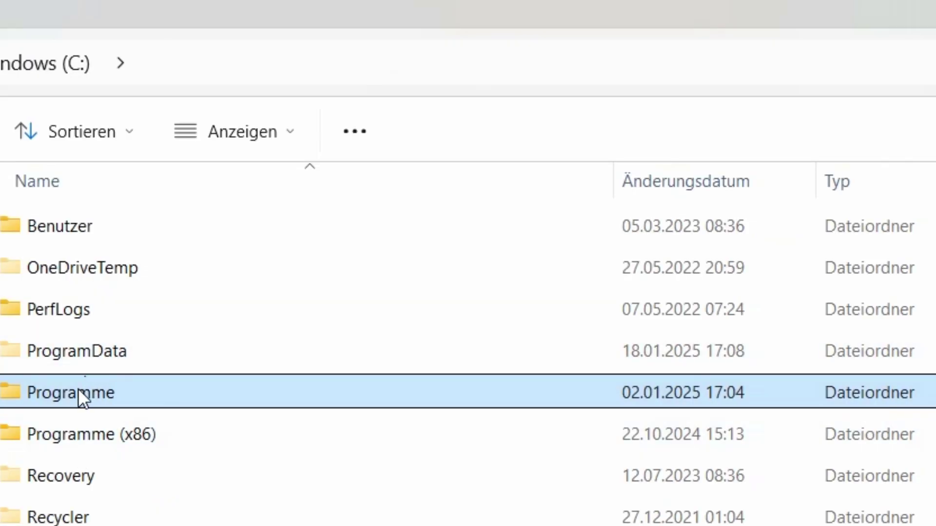
pyautogui.doubleClick(78, 388)
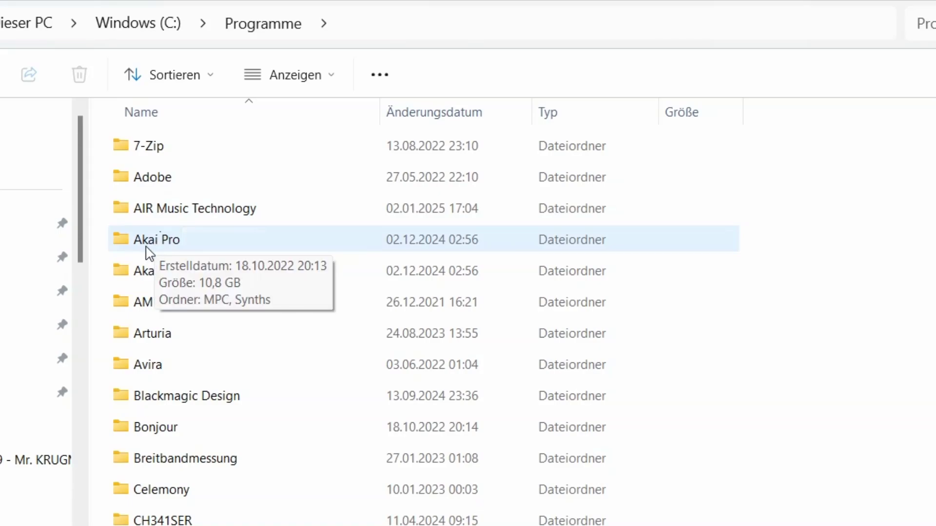
pyautogui.doubleClick(148, 250)
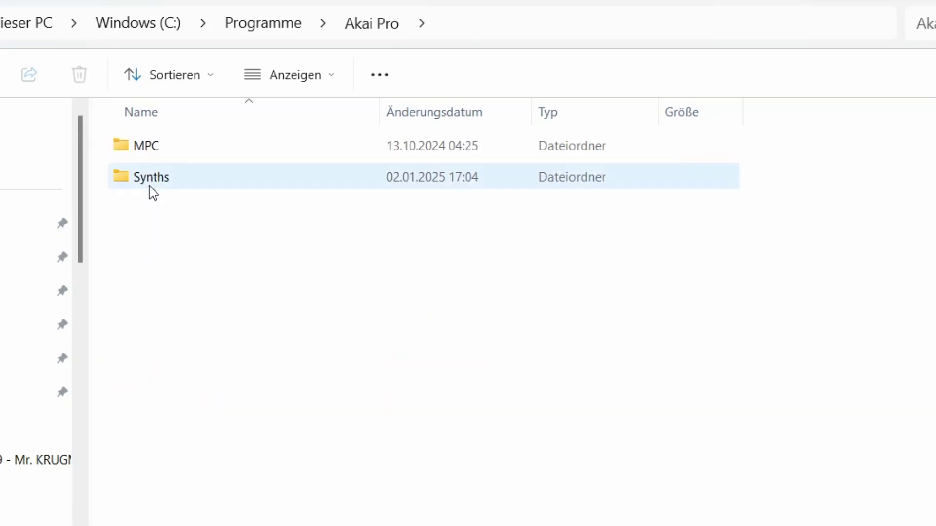
pyautogui.doubleClick(141, 155)
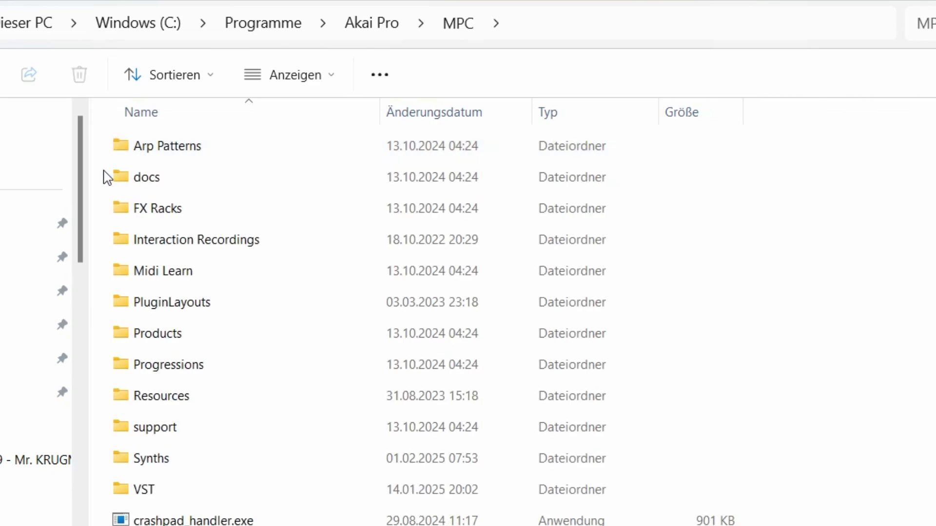
pyautogui.hotkey('alt', 'Left')
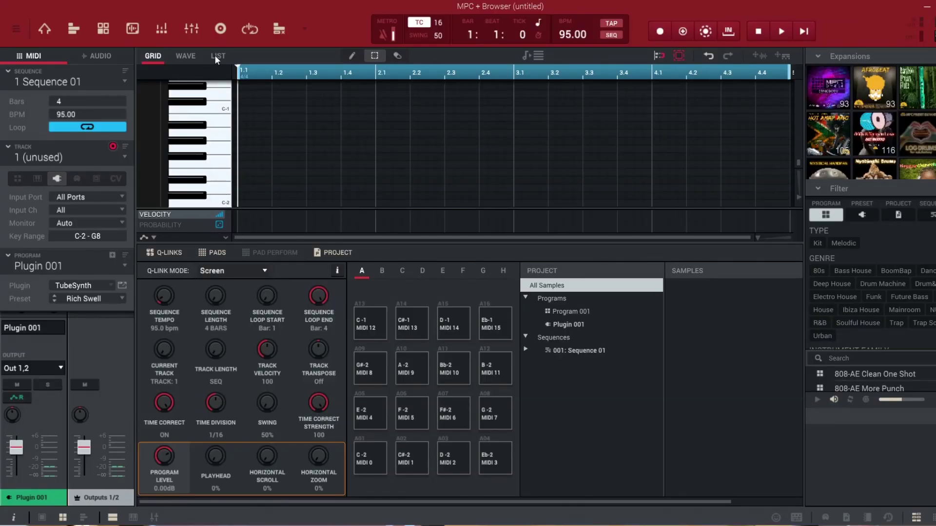
# In the Channel Mixer, list an insert slot's AIR Music Technology EQ/Filter plugins, then close the list.
pyautogui.click(194, 32)
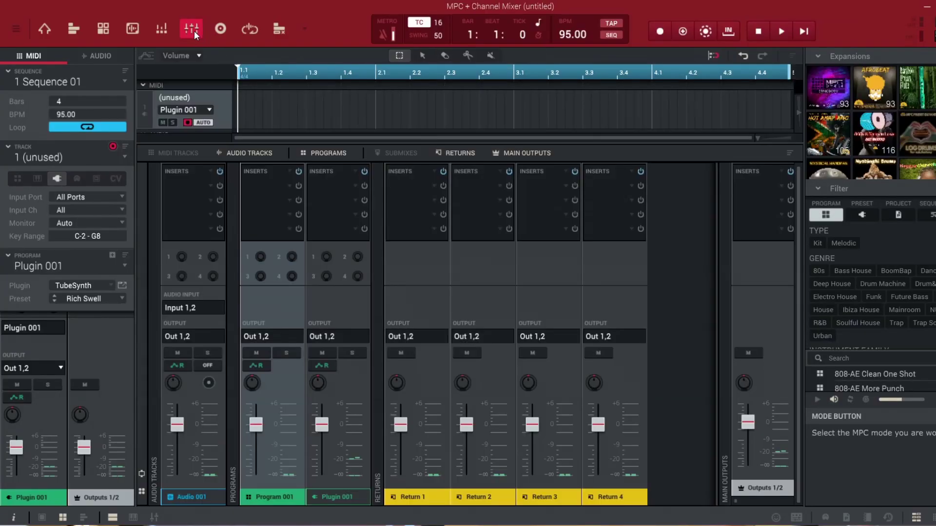
pyautogui.click(291, 189)
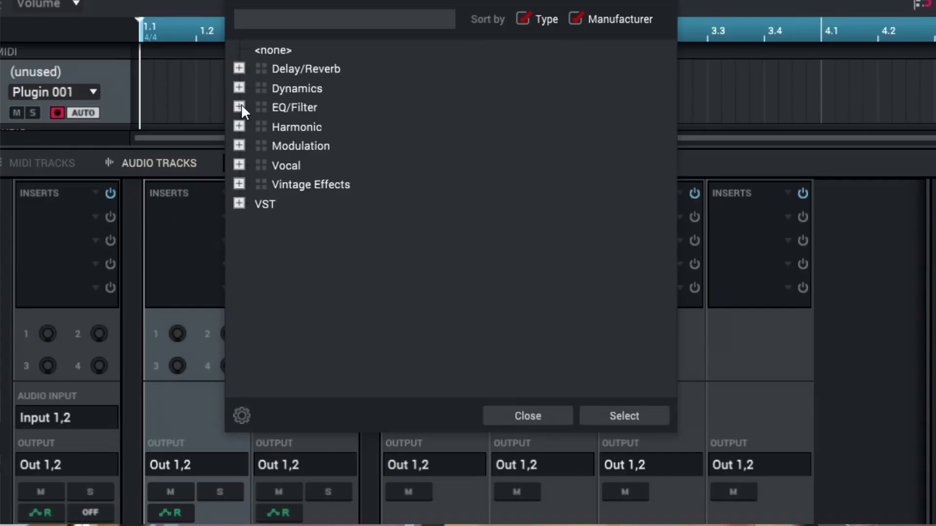
pyautogui.click(239, 106)
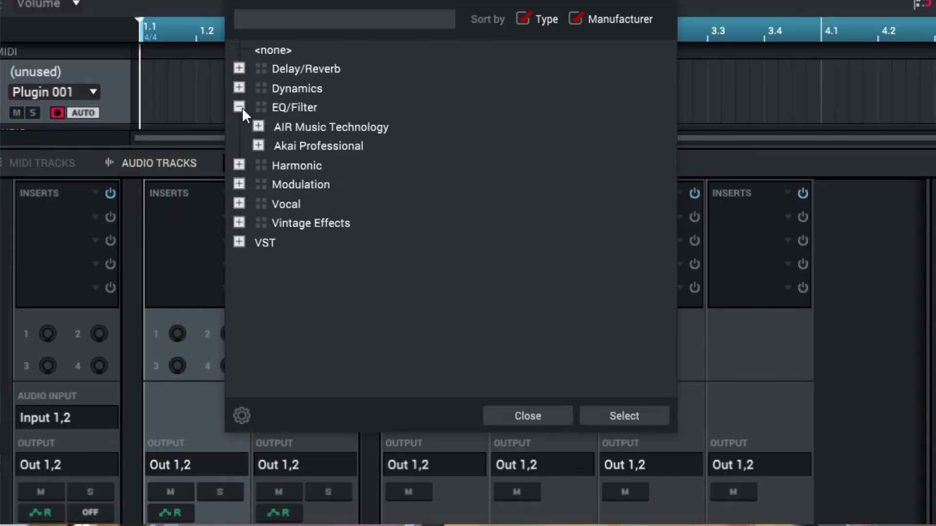
pyautogui.click(259, 126)
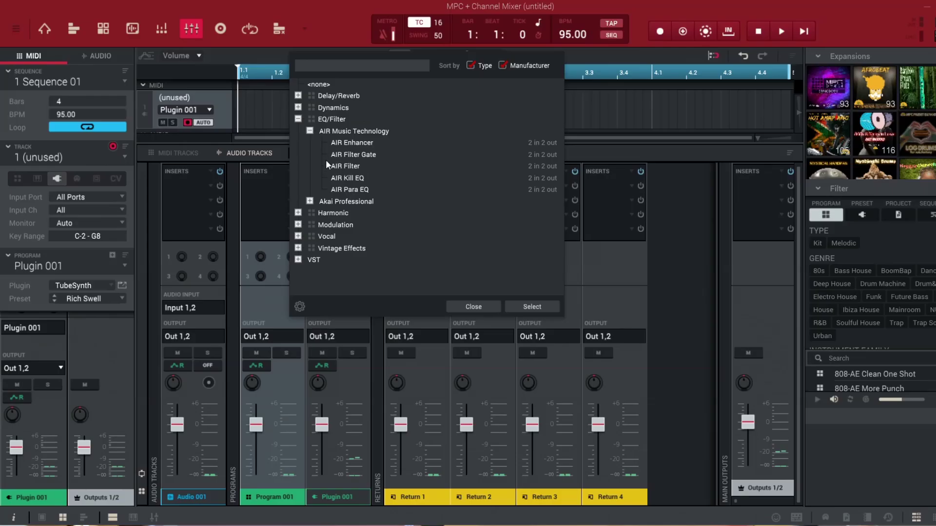
pyautogui.click(298, 119)
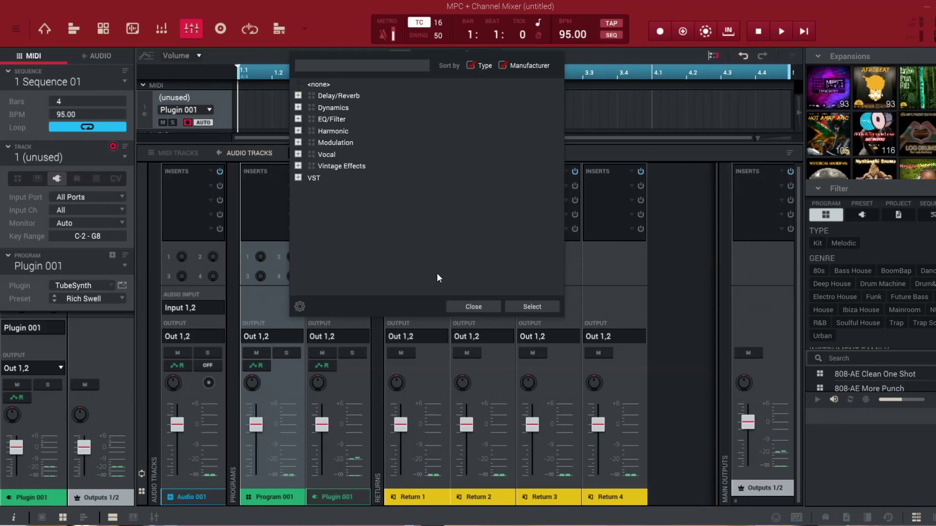
pyautogui.click(463, 307)
pyautogui.click(16, 29)
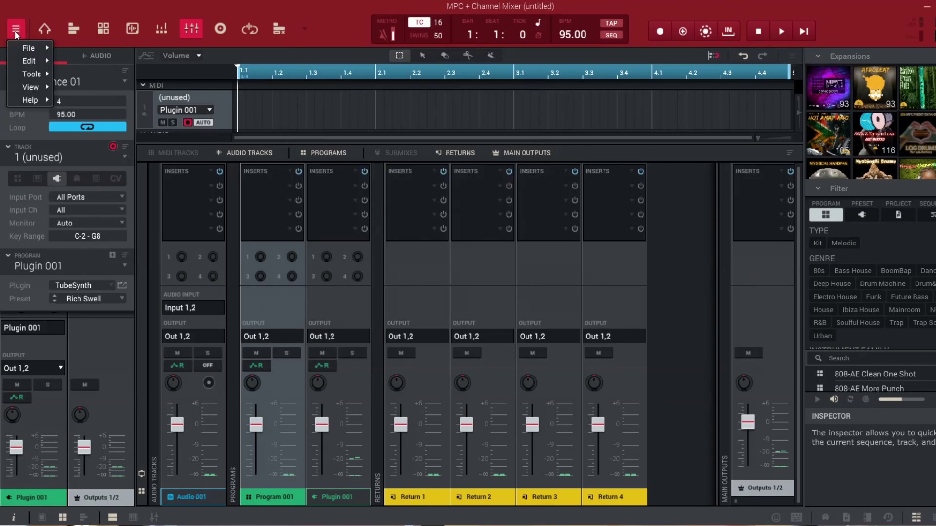
# Run Scan New on the Plugins page of Preferences to rescan the VST folders.
pyautogui.moveTo(47, 88)
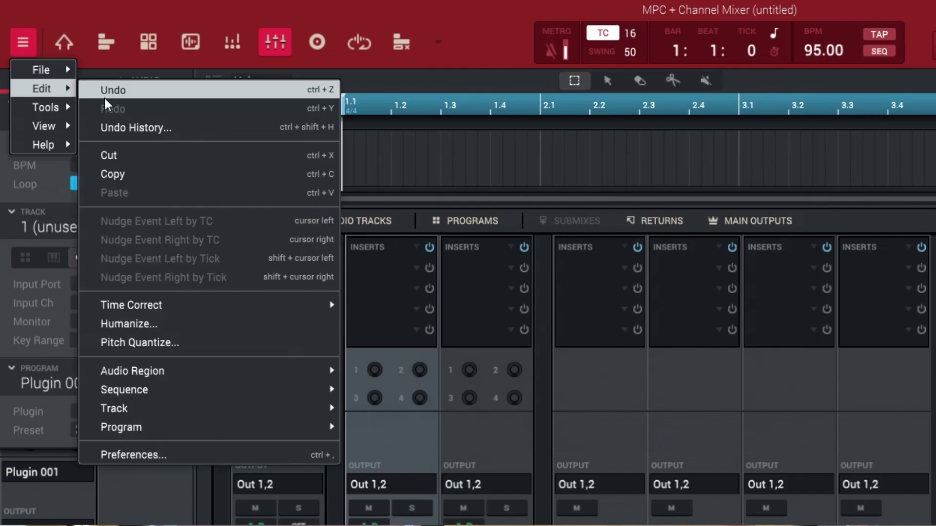
pyautogui.click(133, 455)
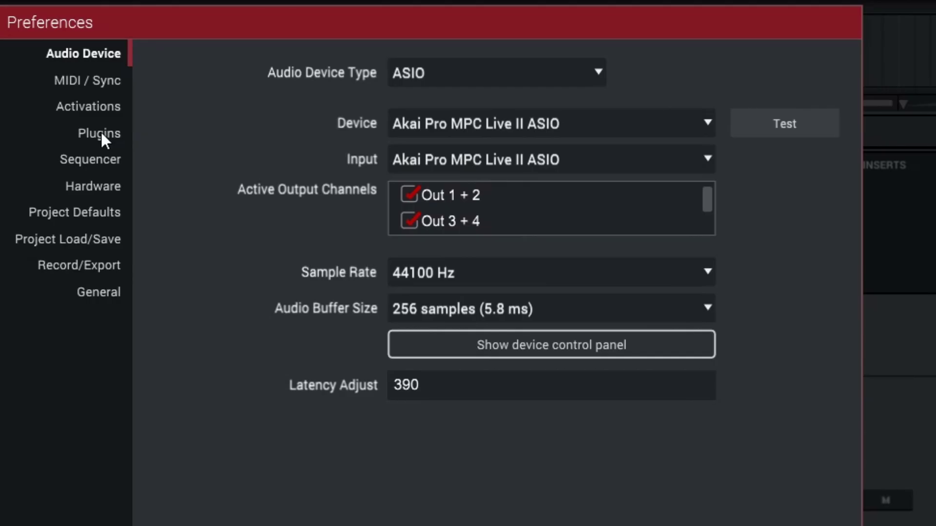
pyautogui.click(307, 157)
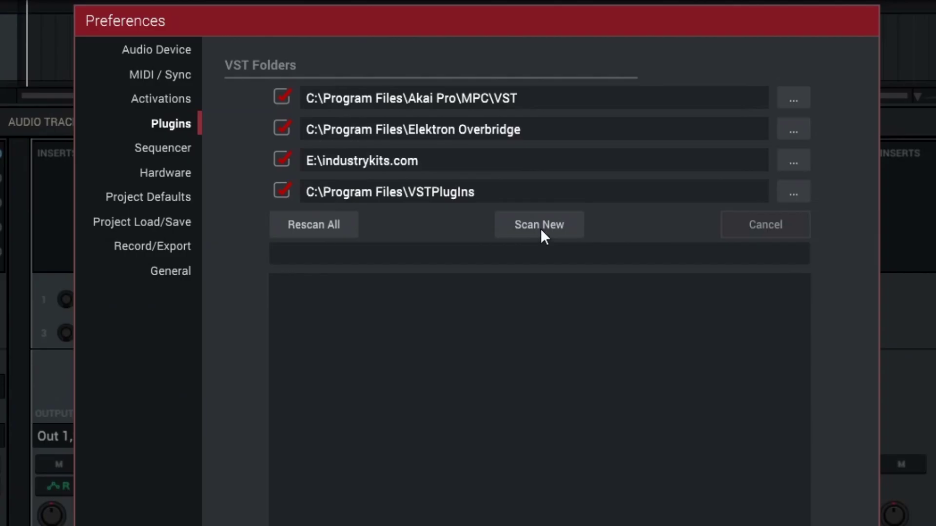
pyautogui.click(542, 230)
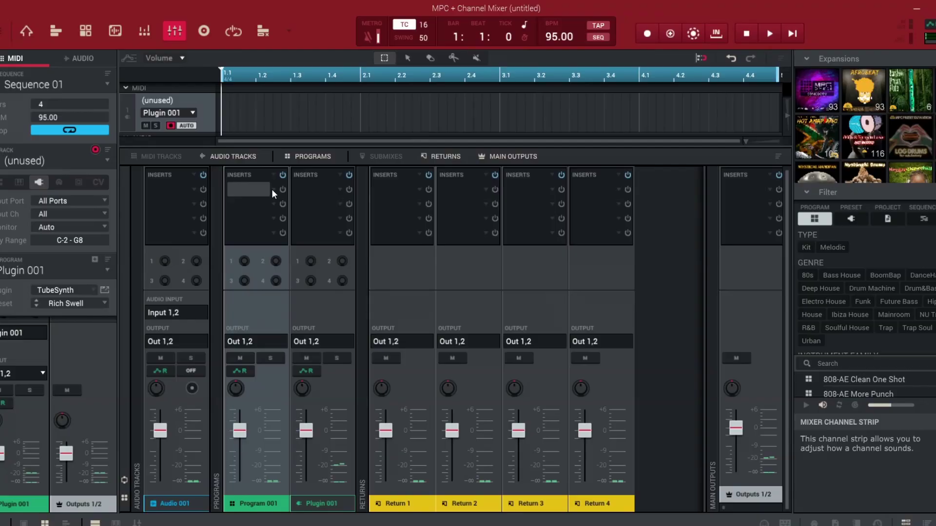
pyautogui.click(271, 189)
# Confirm the same five AIR EQ/Filter plugins, AIR Enhancer to AIR Para EQ, remain after the scan.
pyautogui.click(281, 122)
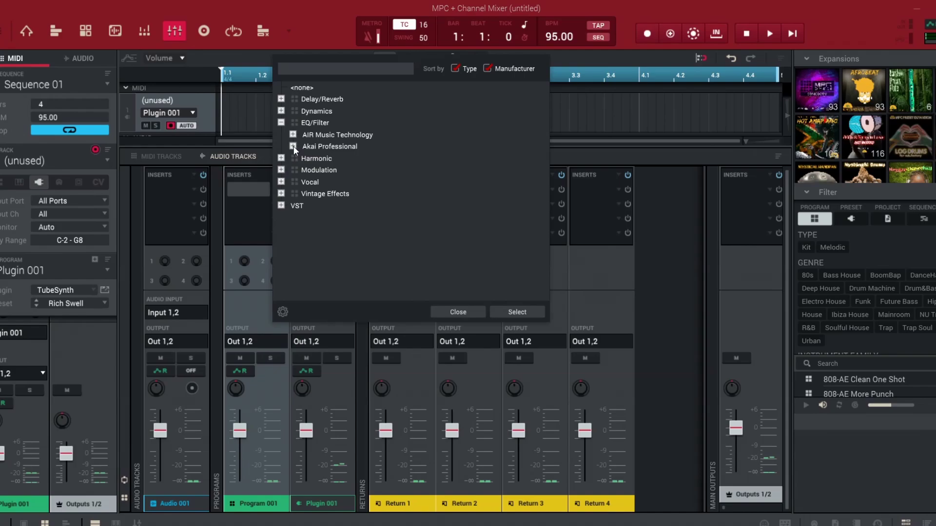
pyautogui.click(293, 135)
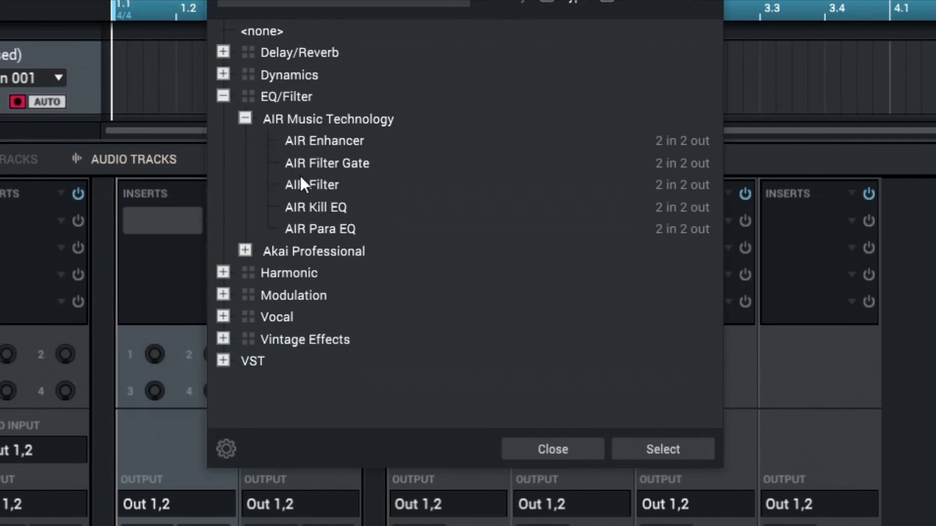
pyautogui.click(575, 452)
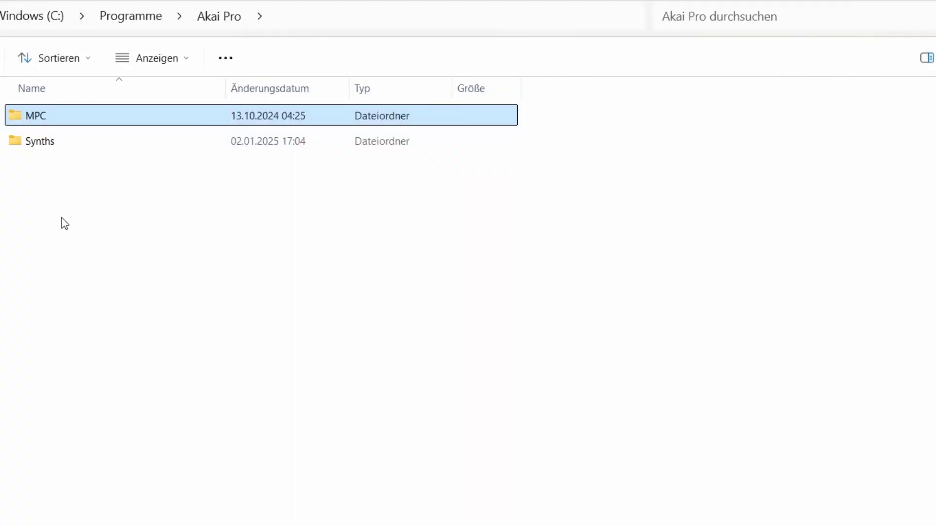
# Go from MPC\Synths up to Akai Pro and open its Synths folder holding the Qubiq plugins.
pyautogui.doubleClick(41, 115)
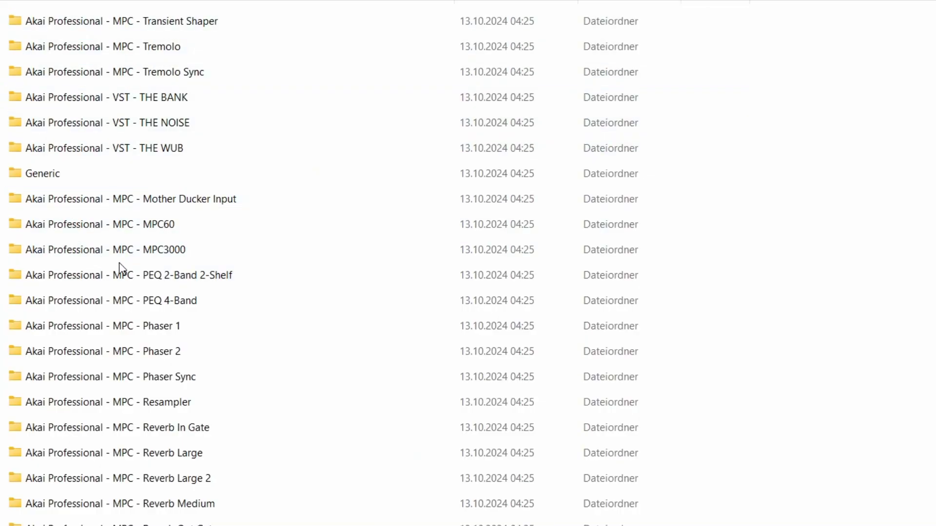
pyautogui.scroll(-12, 122, 268)
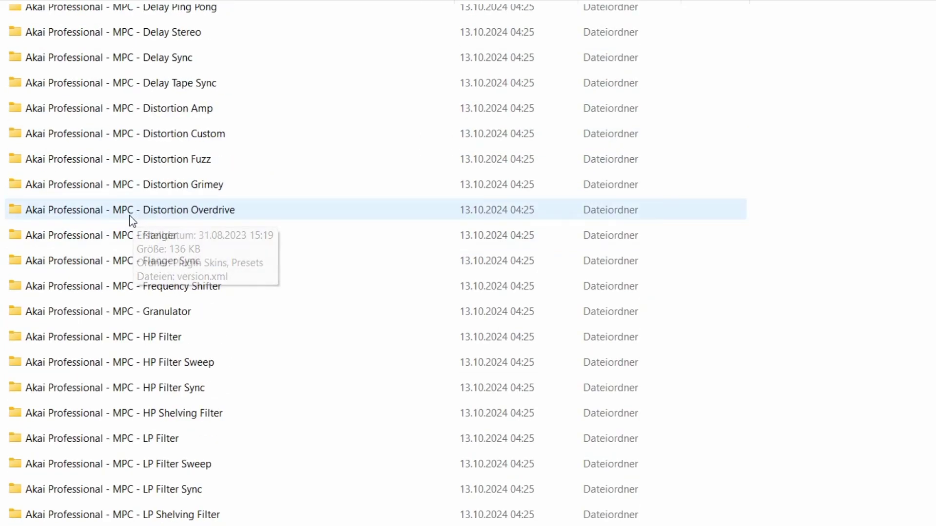
pyautogui.scroll(-20, 133, 221)
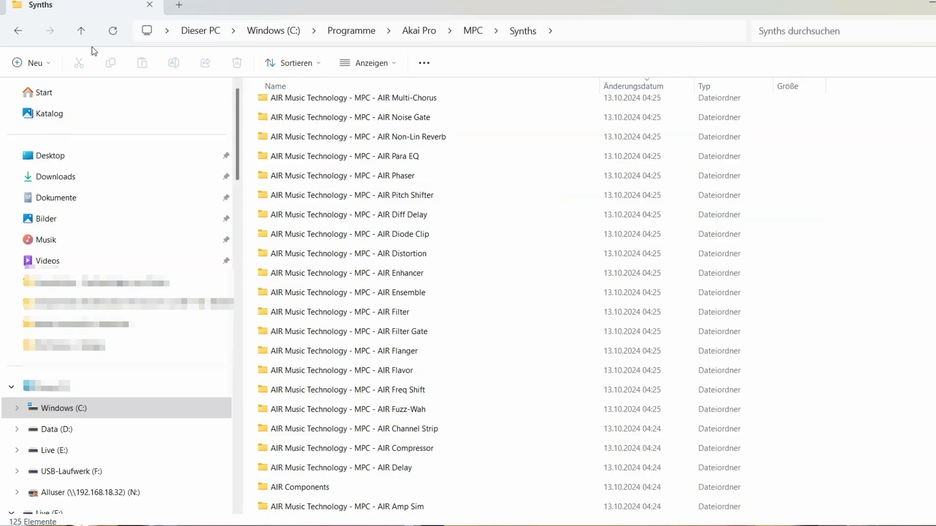
pyautogui.click(87, 37)
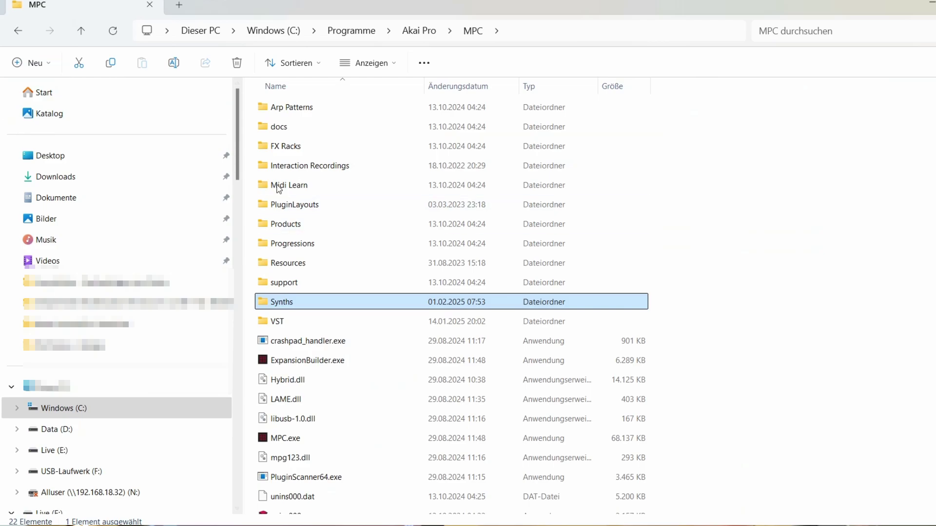
pyautogui.click(84, 35)
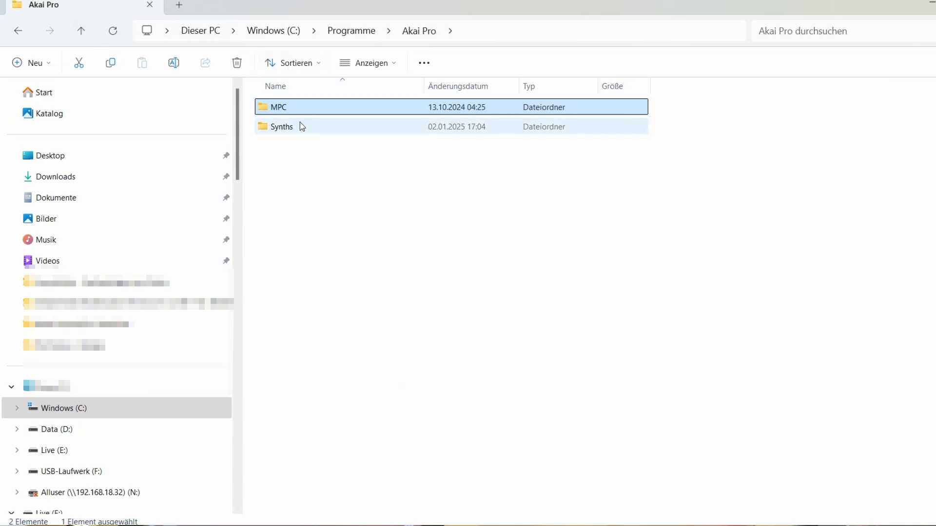
pyautogui.doubleClick(276, 130)
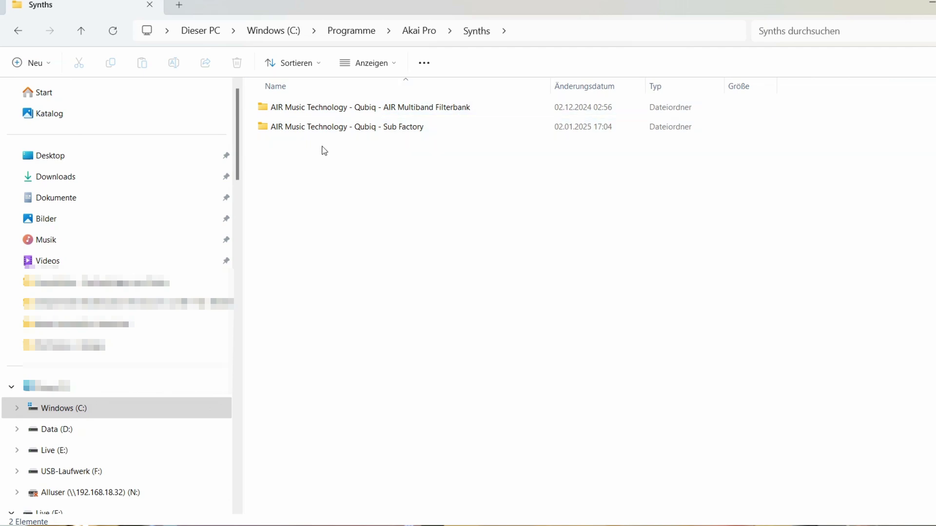
# Copy both Qubiq plugin folders into Akai Pro\MPC\Synths, approving the administrator permission prompt.
pyautogui.moveTo(380, 174); pyautogui.dragTo(266, 101)
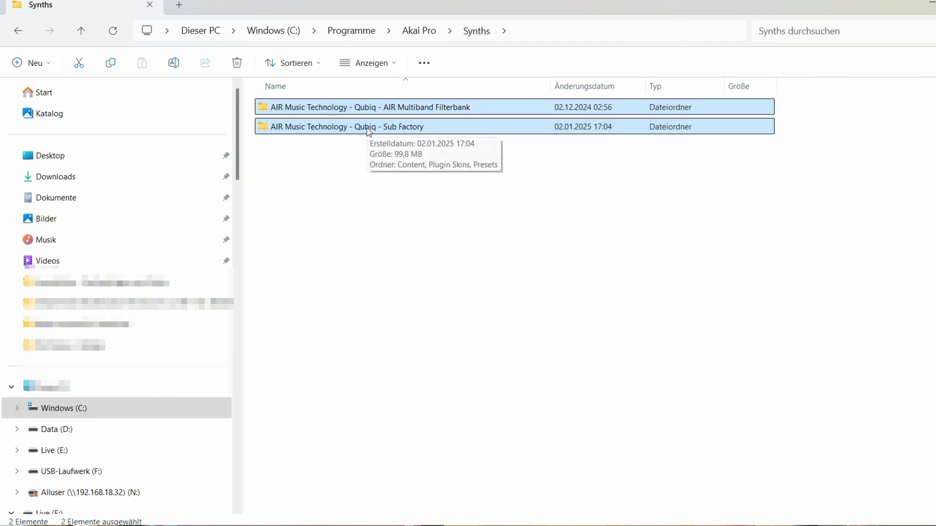
pyautogui.hotkey('ctrl', 'c')
pyautogui.click(82, 31)
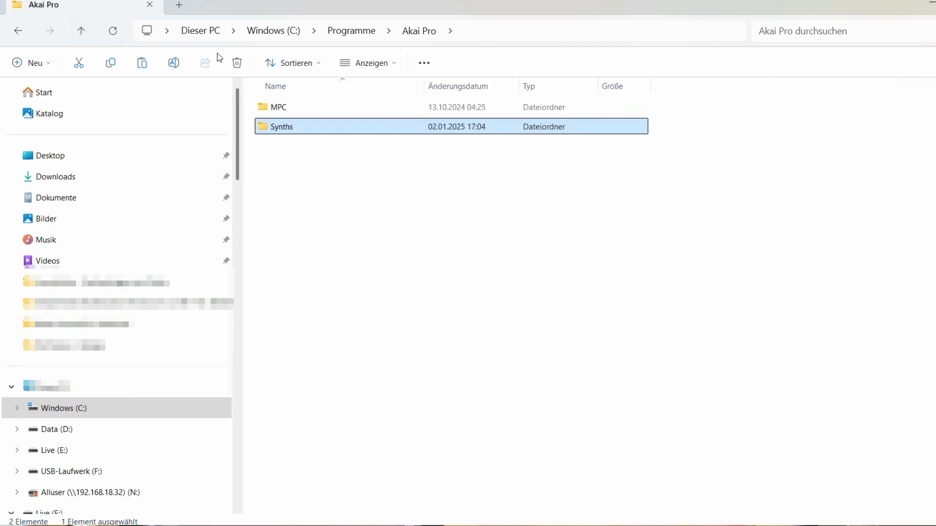
pyautogui.doubleClick(286, 106)
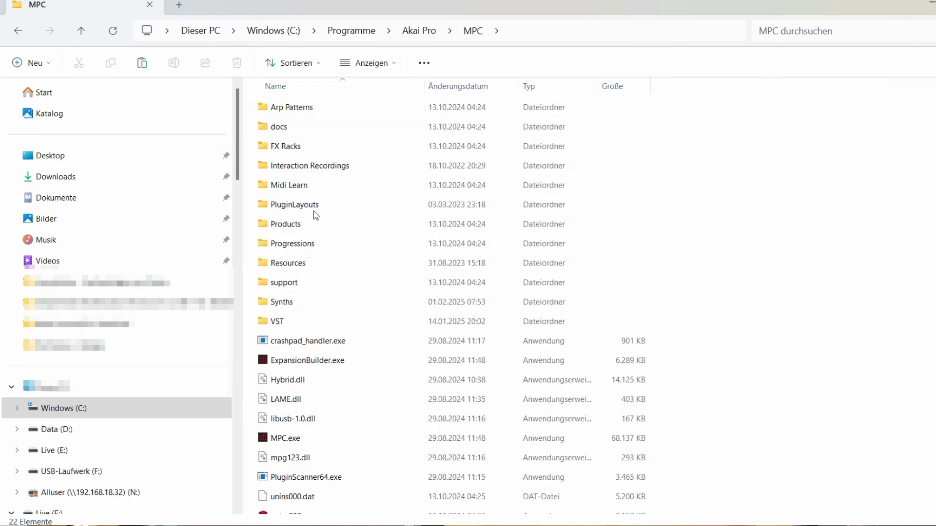
pyautogui.moveTo(289, 307)
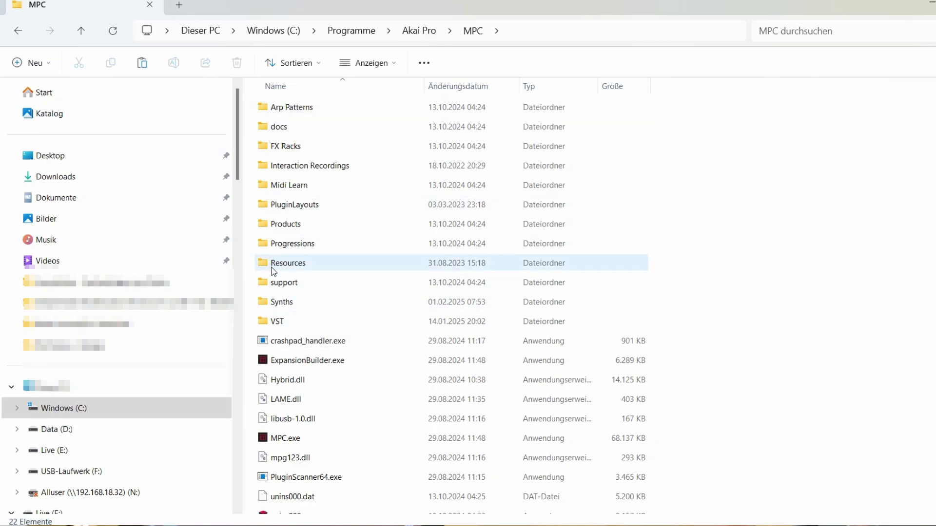
pyautogui.doubleClick(285, 303)
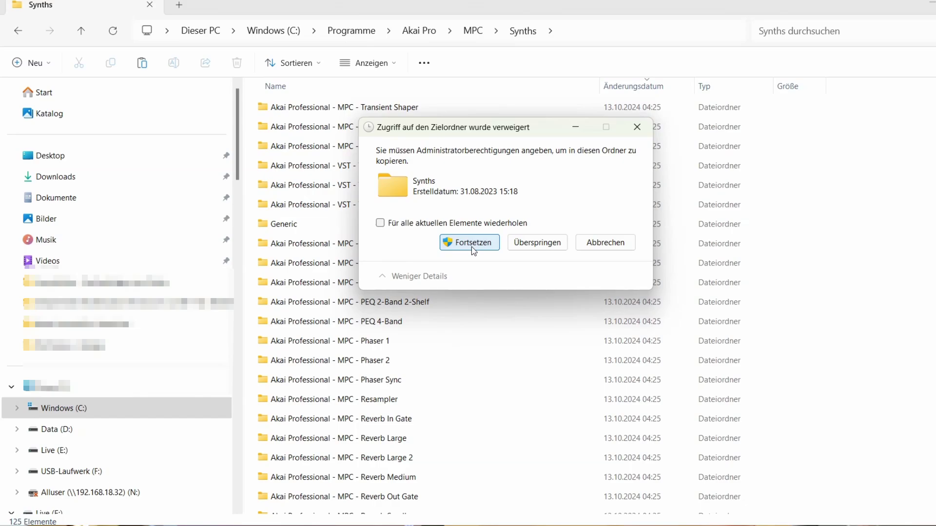
pyautogui.click(472, 246)
pyautogui.click(472, 247)
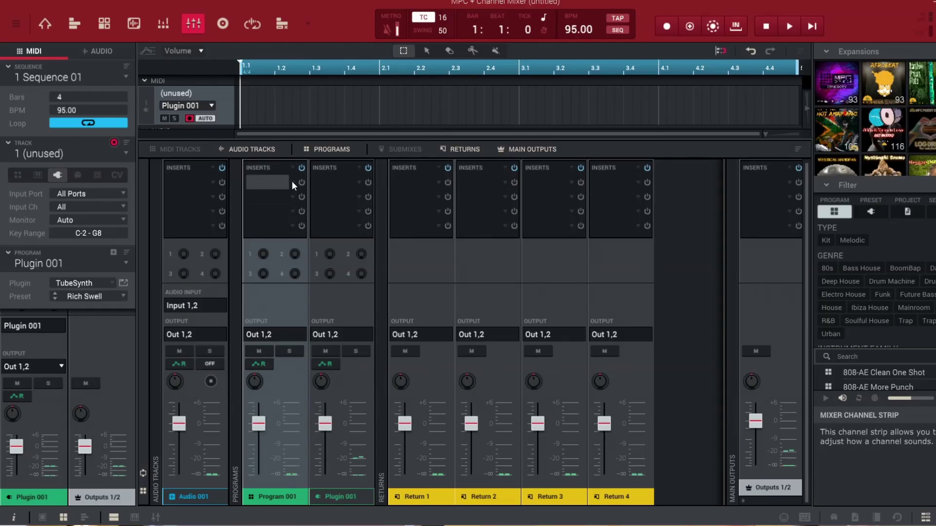
# Check the AIR Music Technology EQ/Filter plugins in a Program 001 insert slot's plugin browser.
pyautogui.click(291, 180)
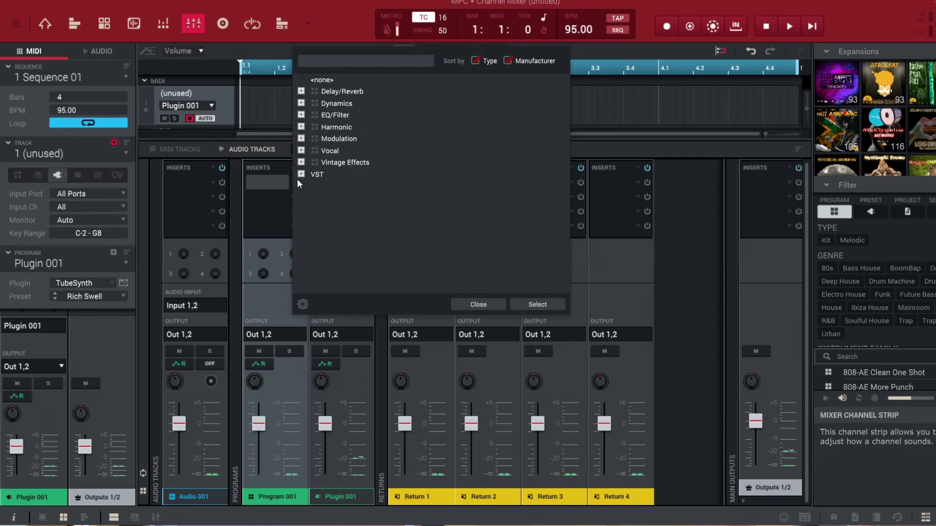
pyautogui.click(301, 115)
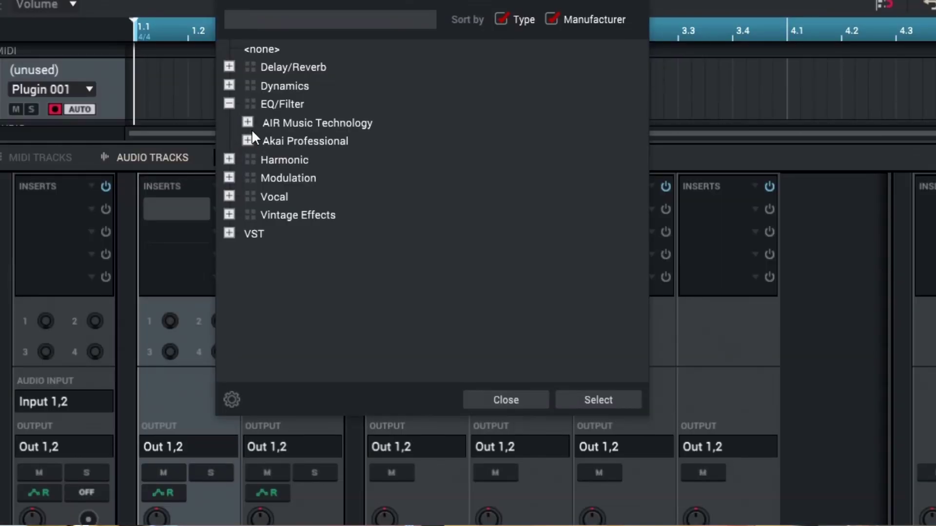
pyautogui.click(248, 122)
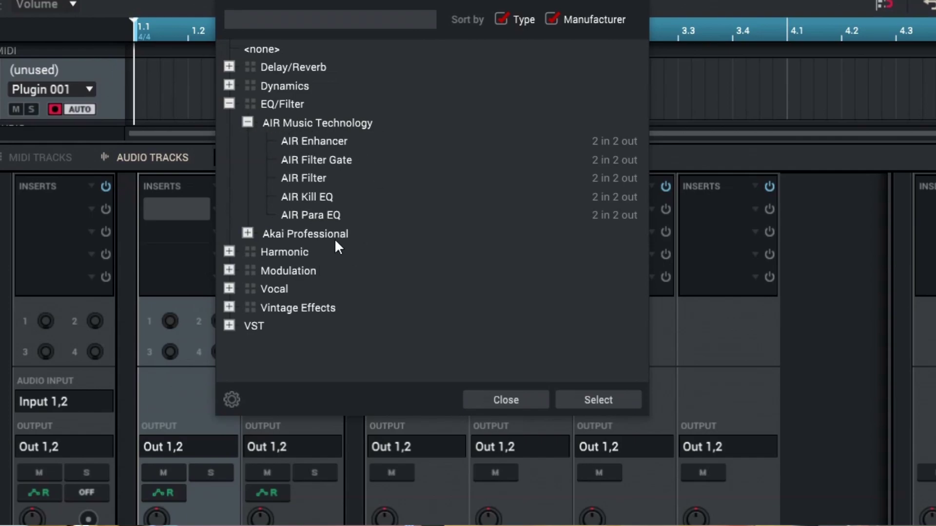
pyautogui.click(536, 400)
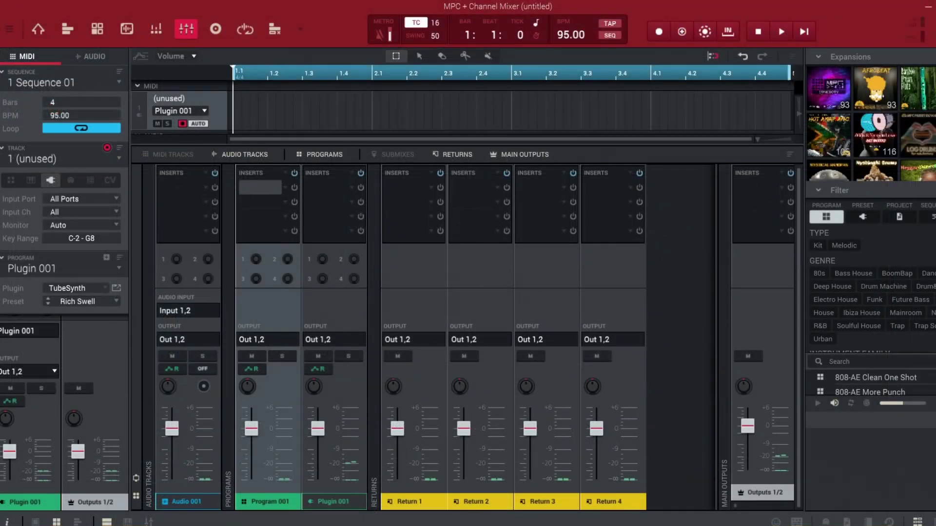
# Start a new-plugin scan from the Plugins page of Edit > Preferences.
pyautogui.click(10, 30)
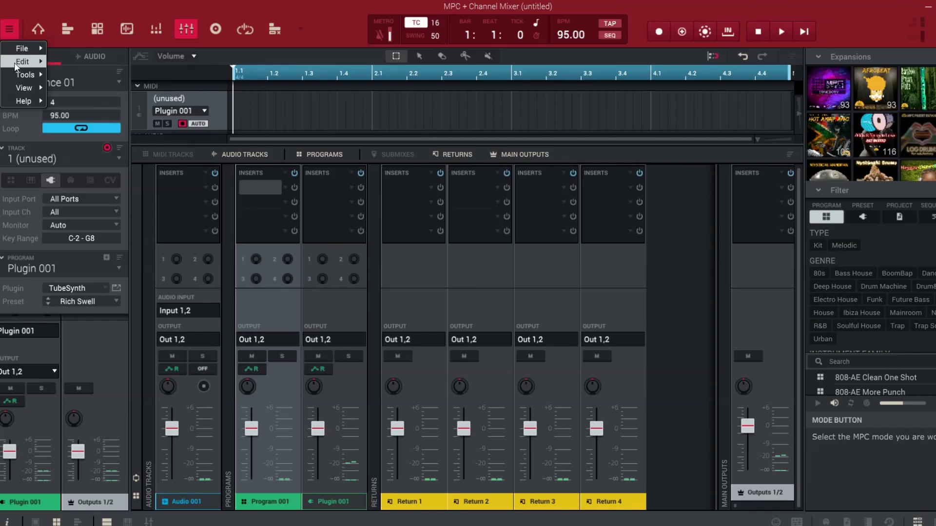
pyautogui.moveTo(22, 65)
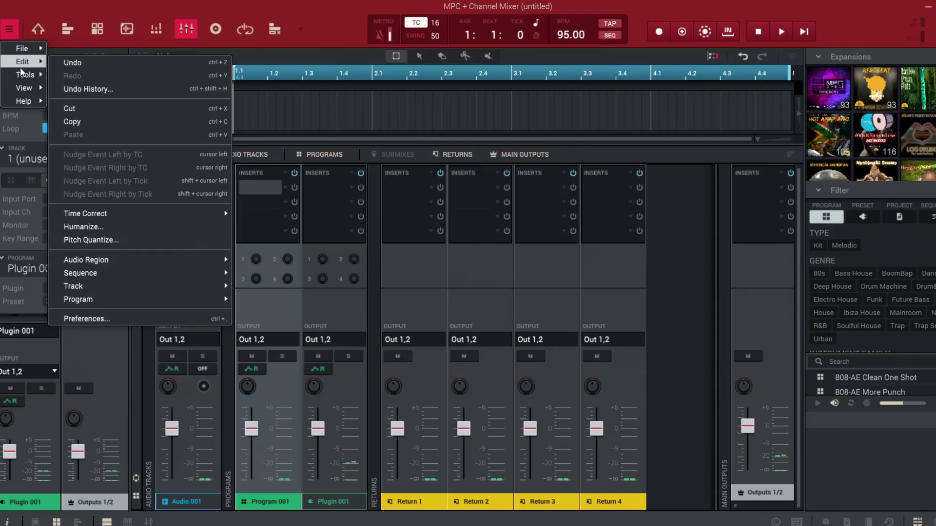
pyautogui.click(90, 319)
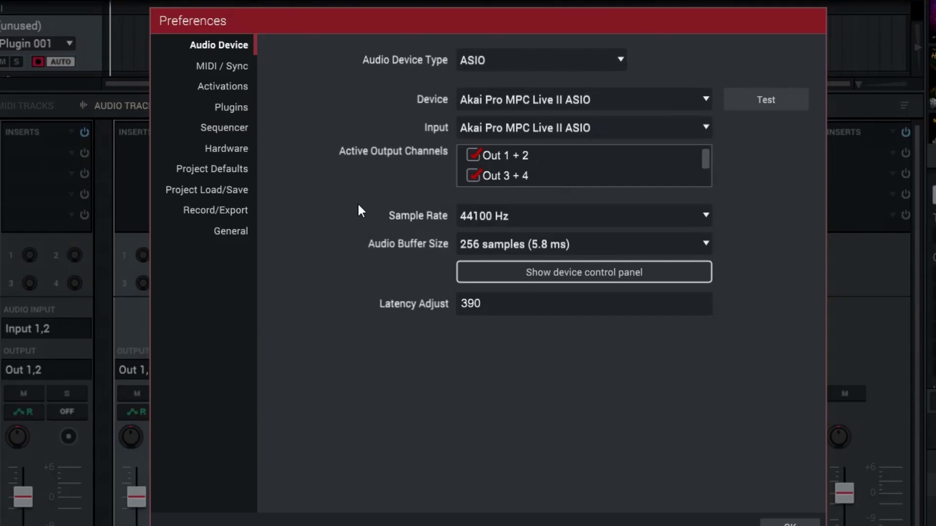
pyautogui.click(226, 111)
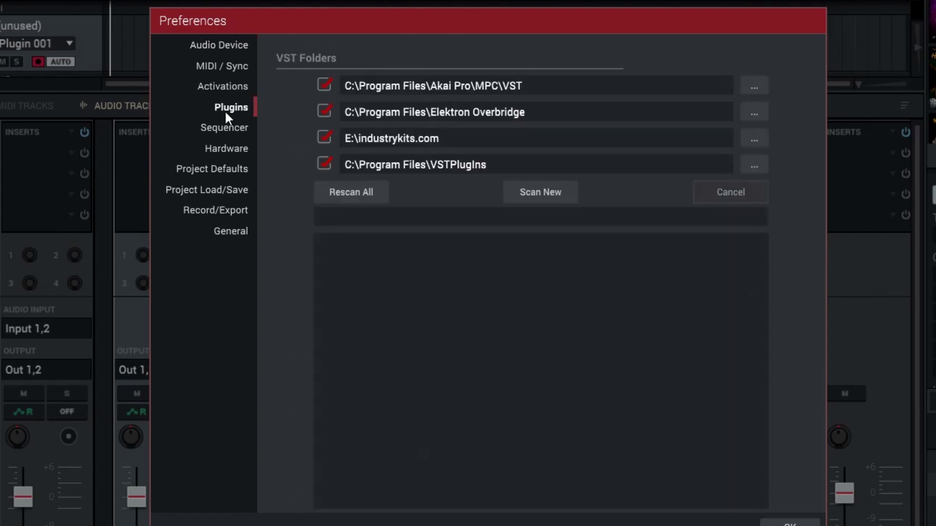
pyautogui.click(530, 195)
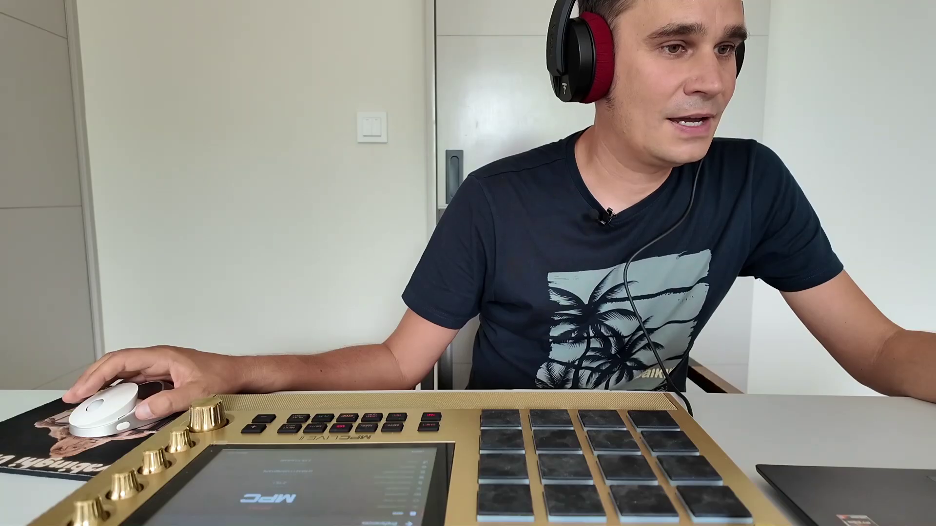